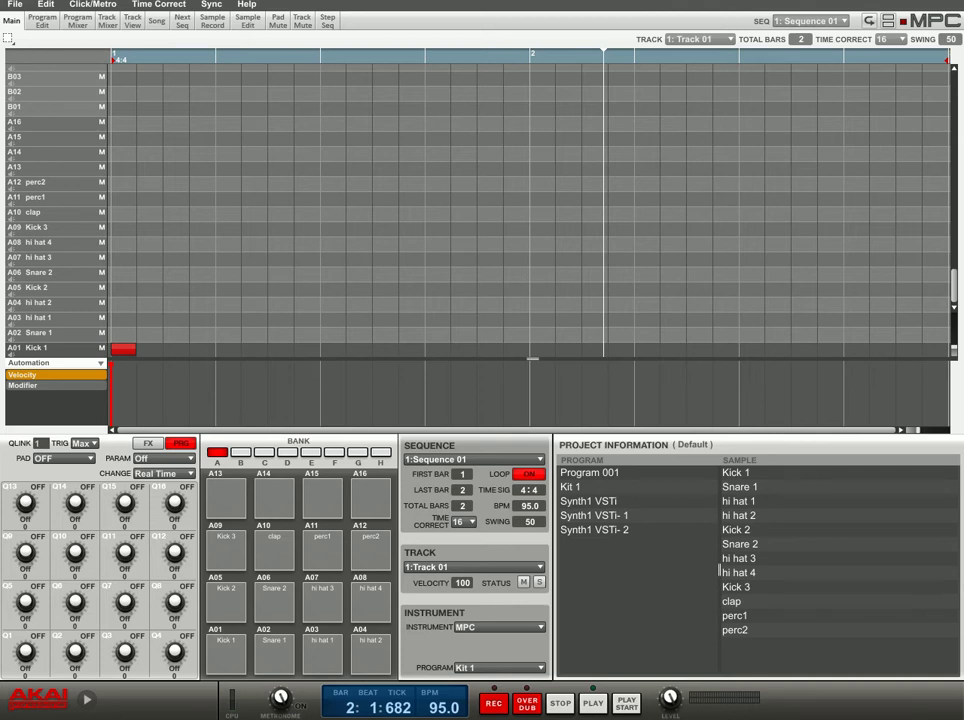
Audition the Kick 1 sound and step through the tracks to Track 08.
mouse_move(393, 718)
left_click(228, 660)
key("Up")
key("Up")
key("Up")
key("Up")
key("Up")
key("Up")
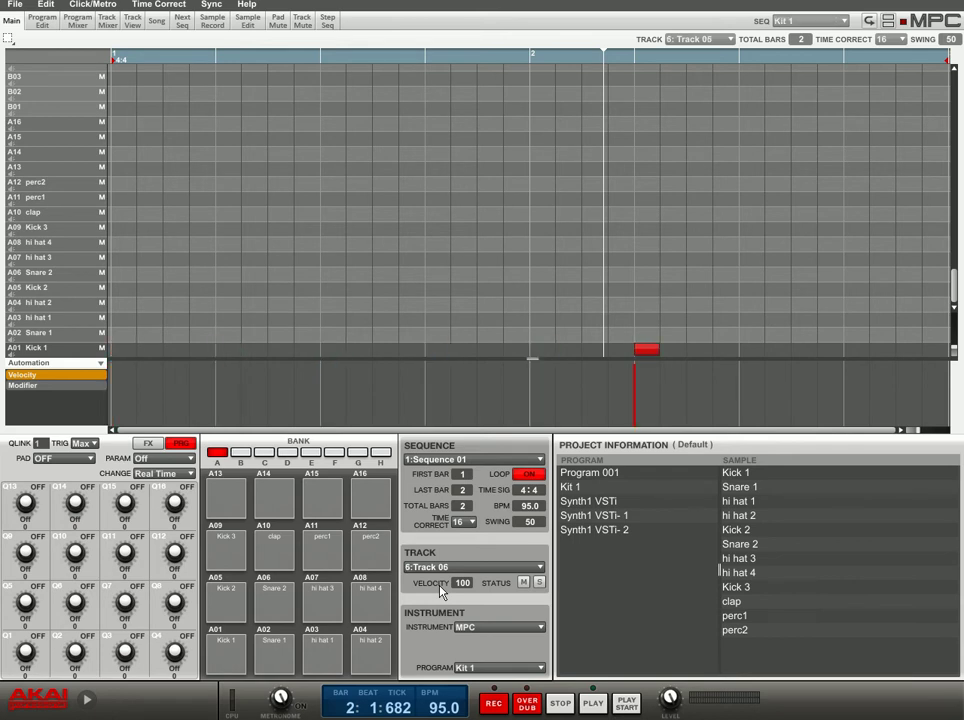
key("Up")
key("Up")
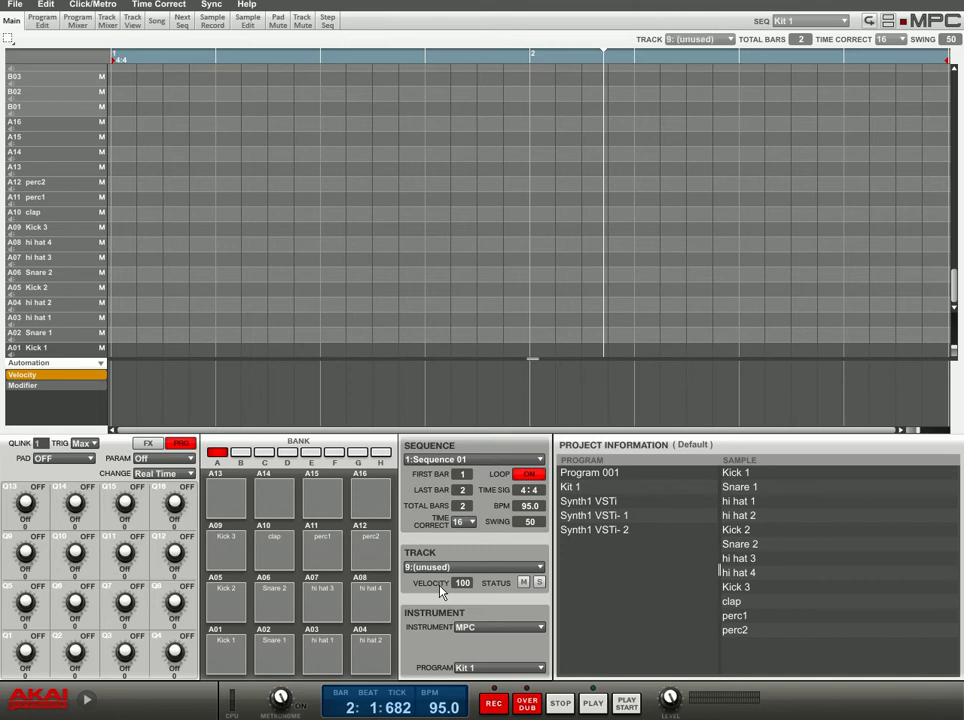
key("Down")
key("Down")
key("Down")
key("Down")
key("Down")
key("Down")
key("Down")
key("Down")
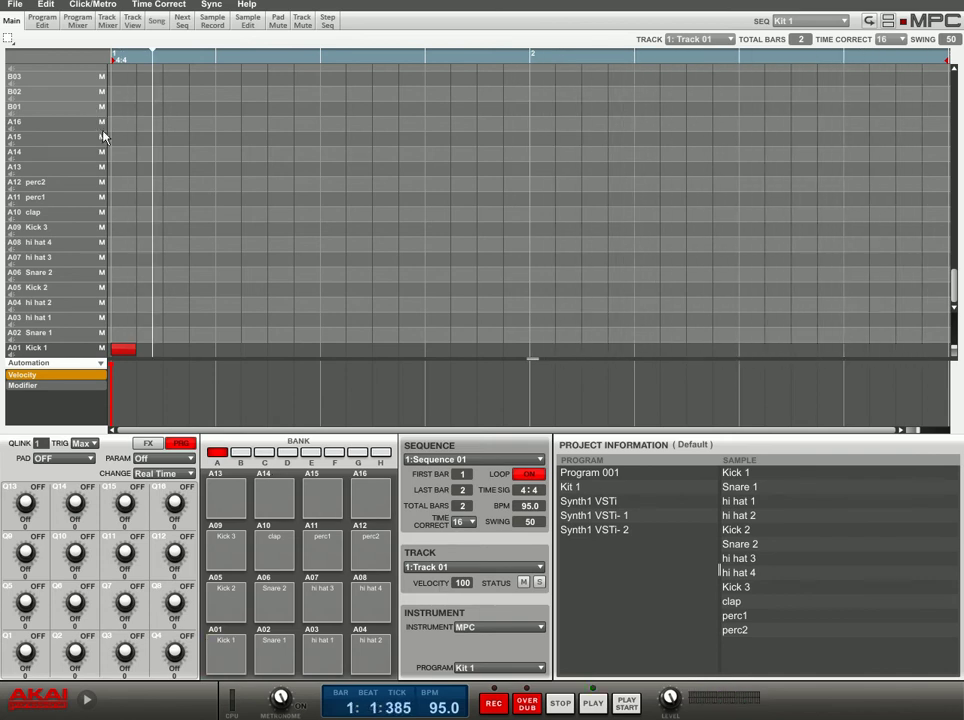
In the Track Mixer, switch on the inserts for Tracks 01–04 and 06–08.
left_click(108, 22)
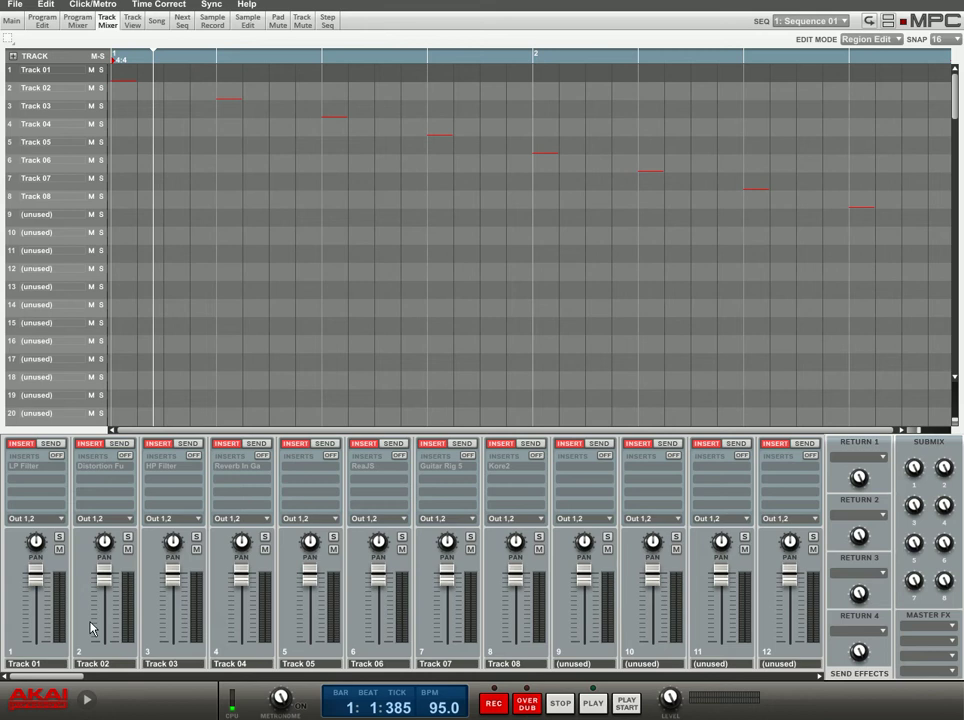
left_click(56, 456)
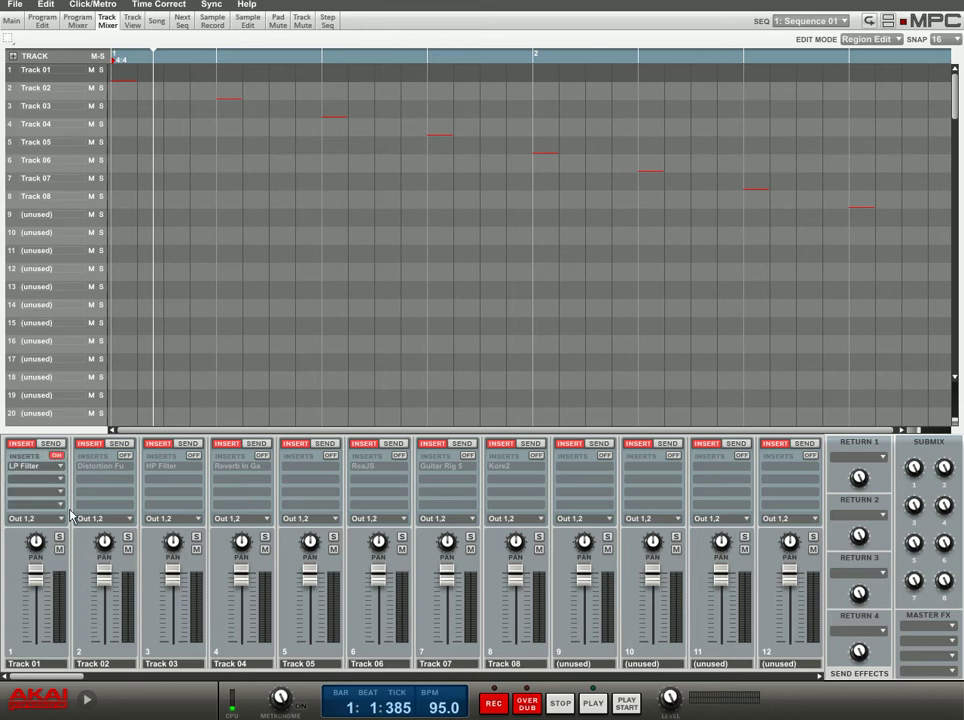
left_click(124, 456)
left_click(193, 456)
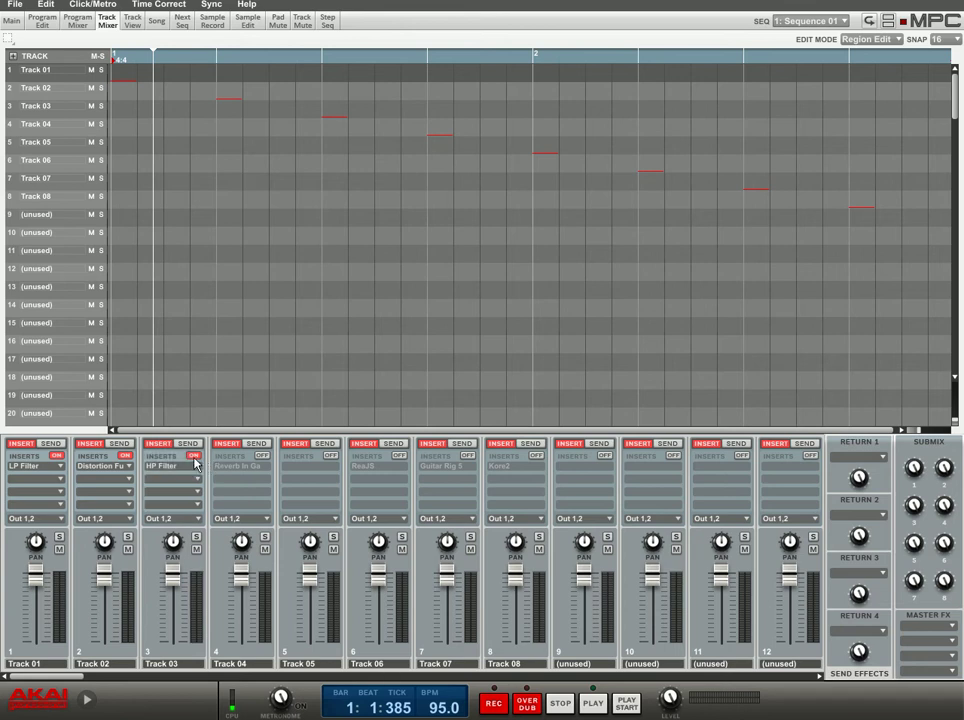
left_click(262, 457)
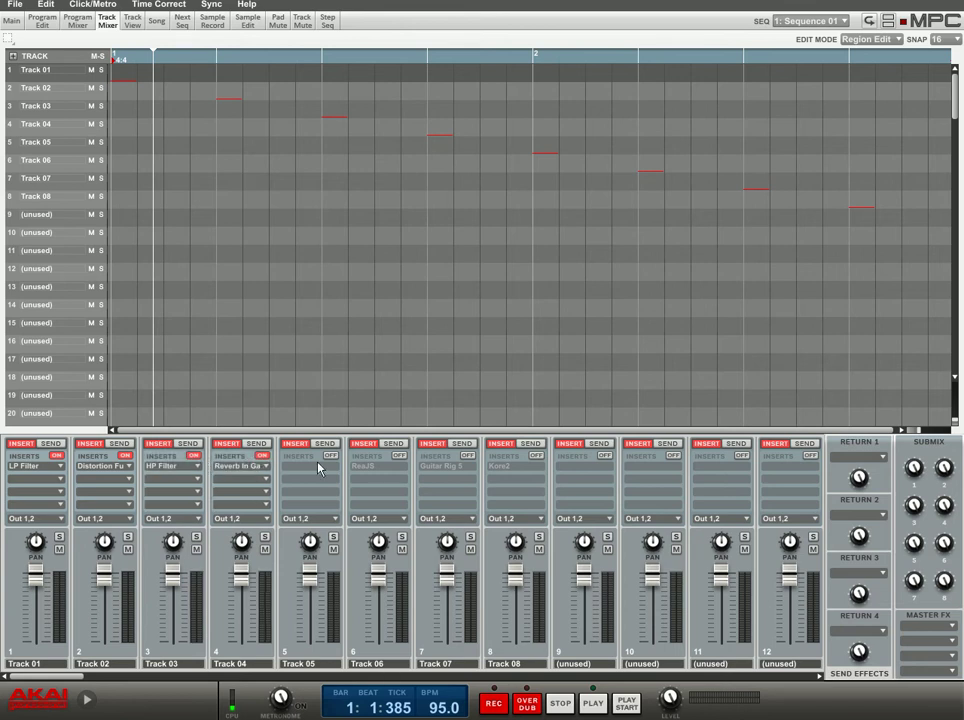
left_click(399, 456)
left_click(467, 457)
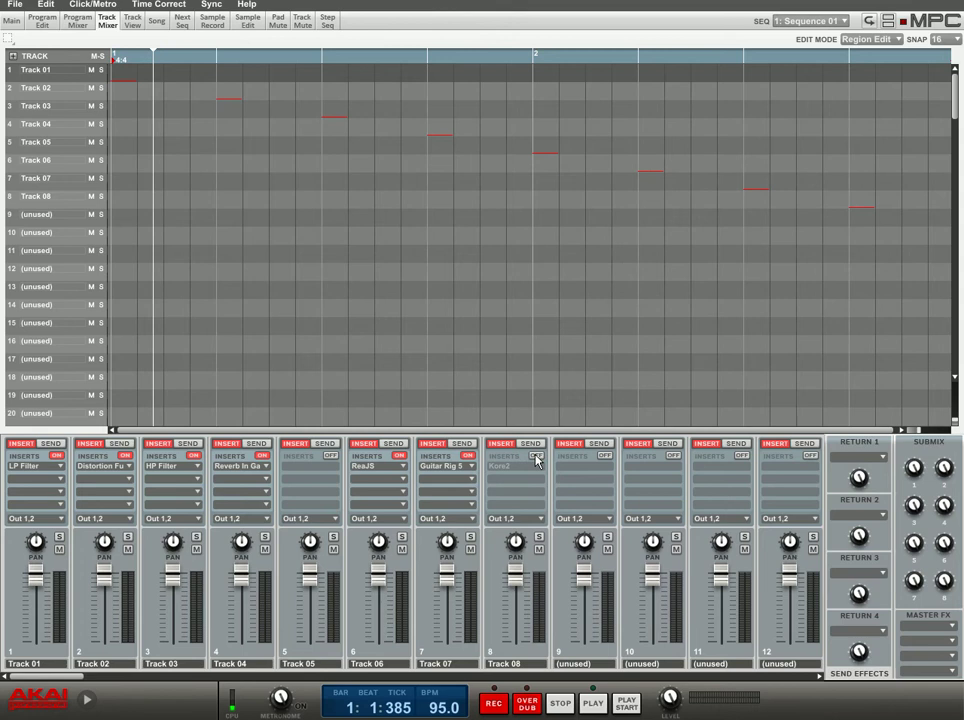
left_click(536, 457)
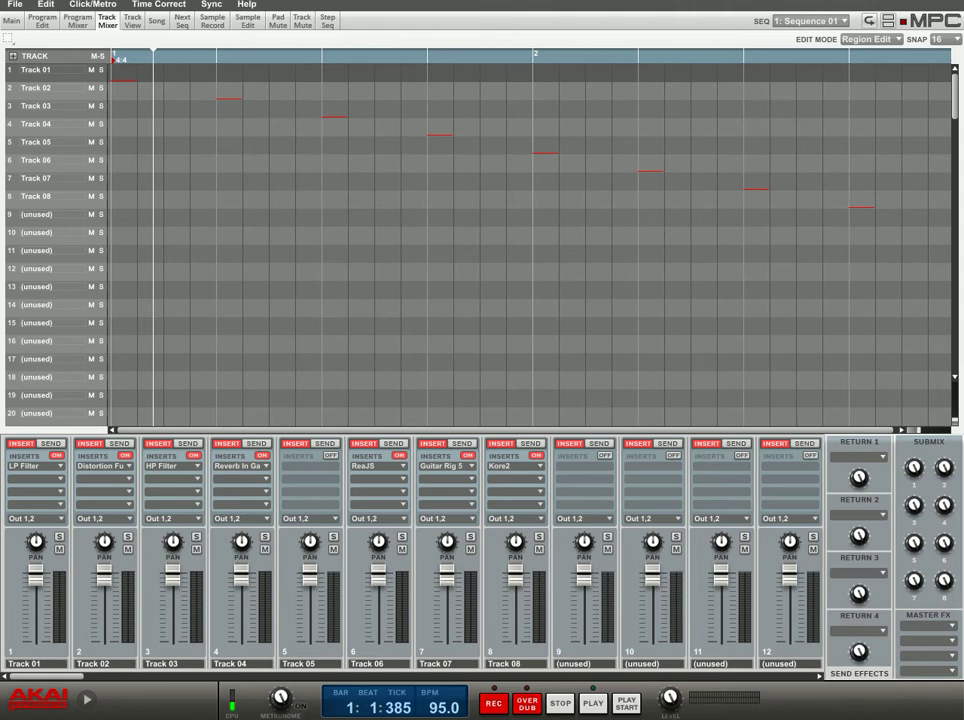
left_click(626, 703)
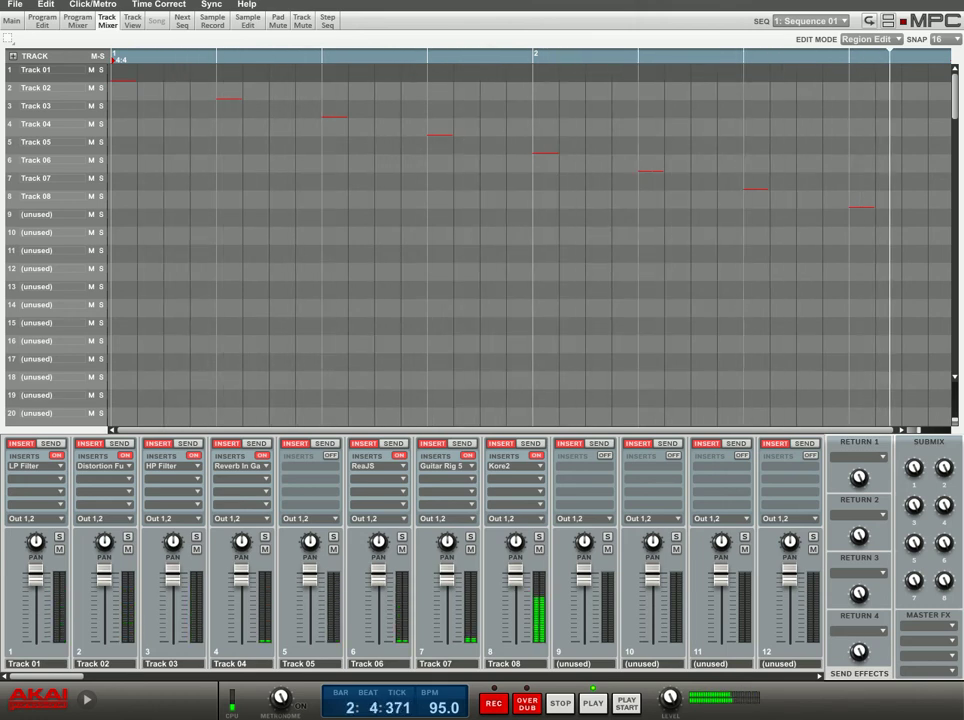
key("space")
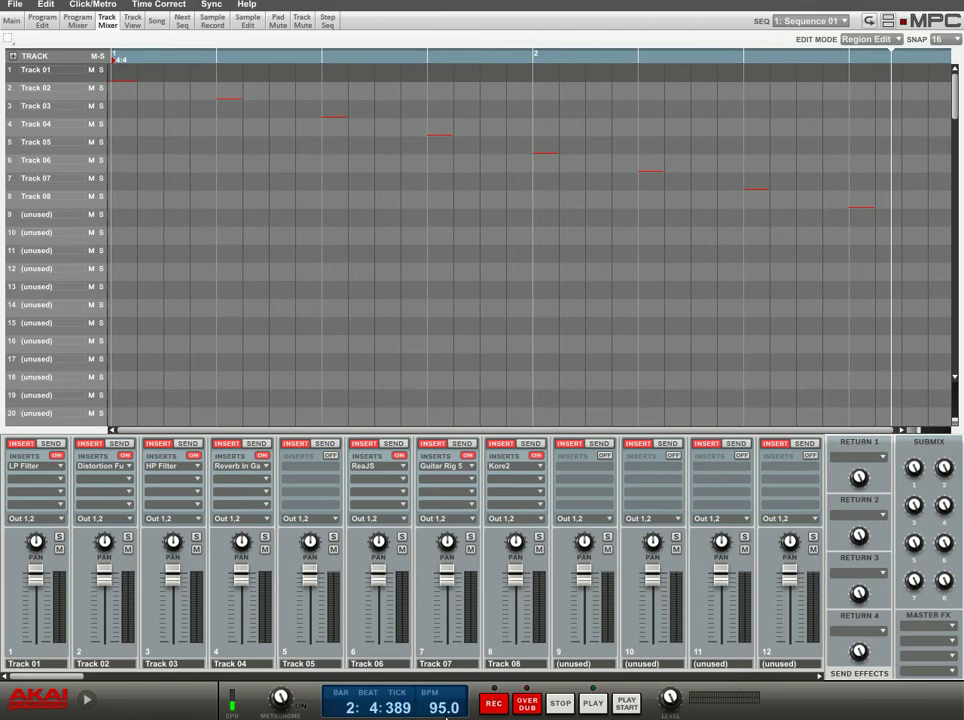
In Maschine, zoom the pattern so one bar fills the editor and play Kick 909 1.
key("alt+Tab")
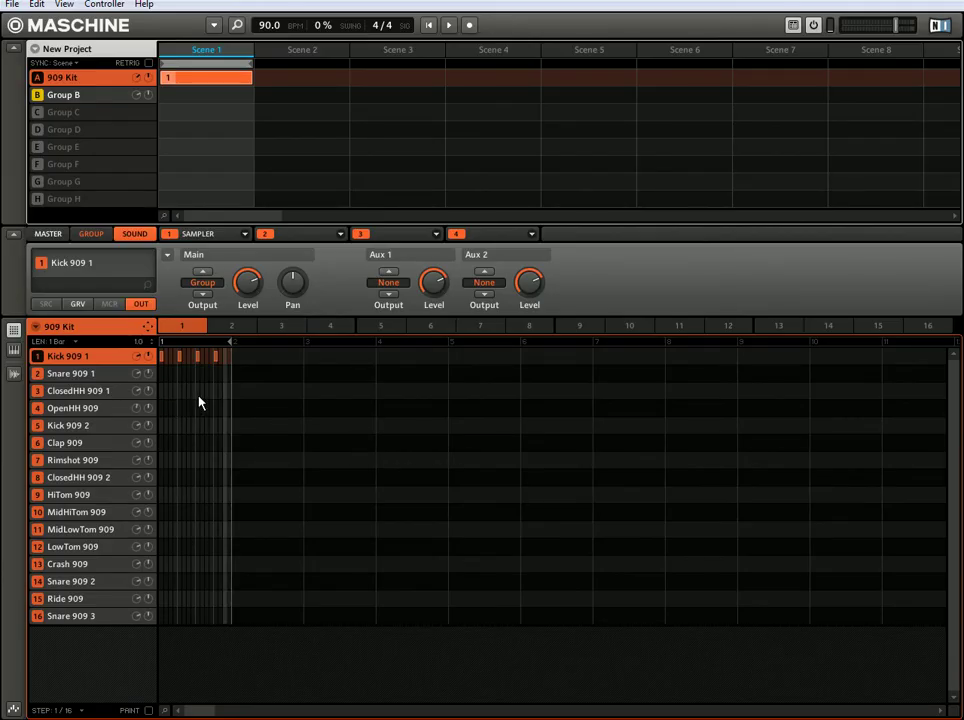
left_click_drag(165, 710, 163, 712)
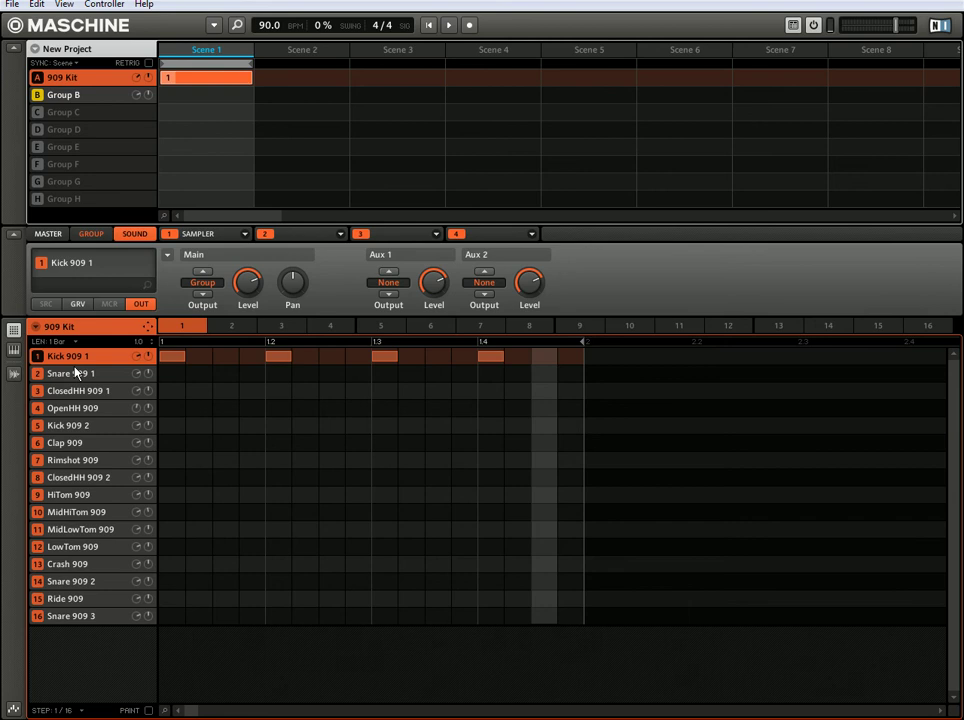
key("space")
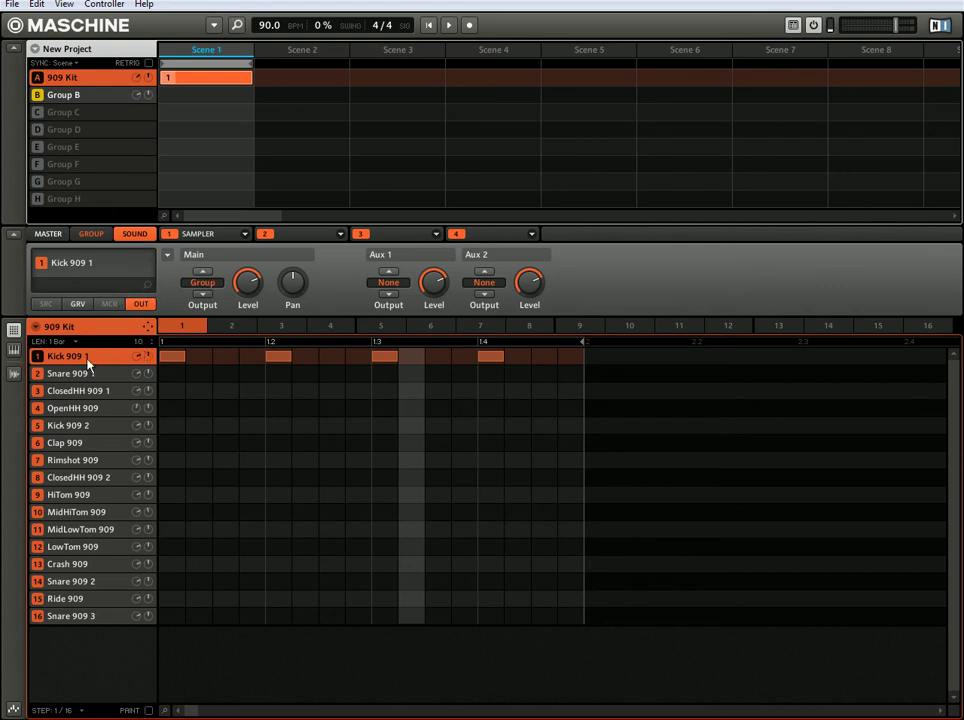
Route Kick 909 1's main output into Group B's input and select its first Input sound.
left_click(207, 284)
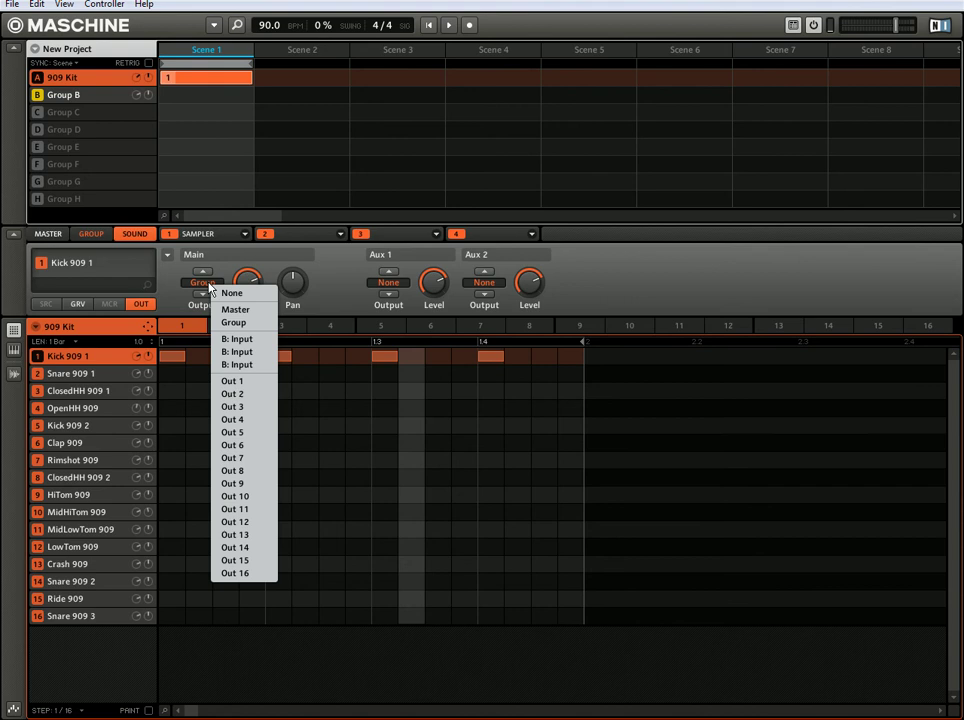
left_click(241, 340)
left_click(84, 98)
left_click(83, 357)
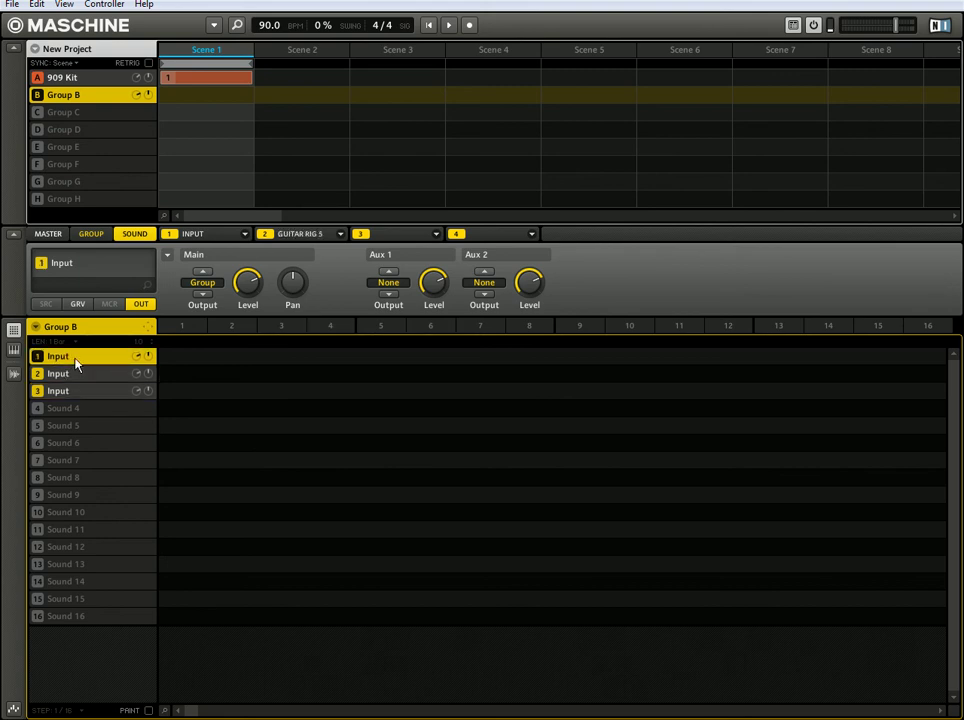
Open and close the Guitar Rig 5 window on that sound, then play the kick.
left_click(298, 236)
left_click(146, 254)
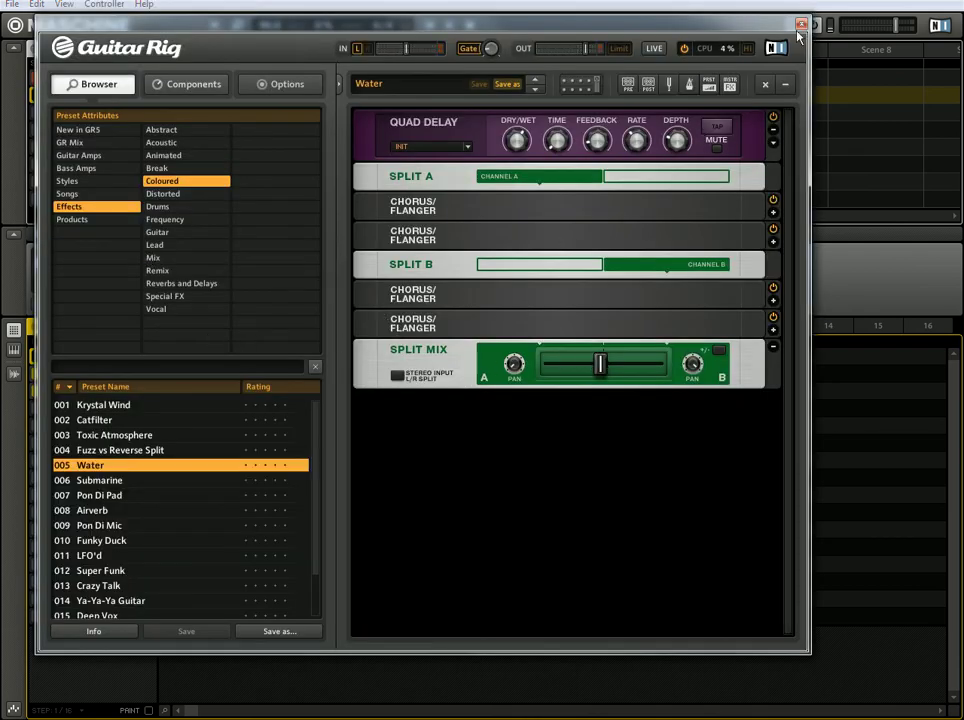
left_click(765, 84)
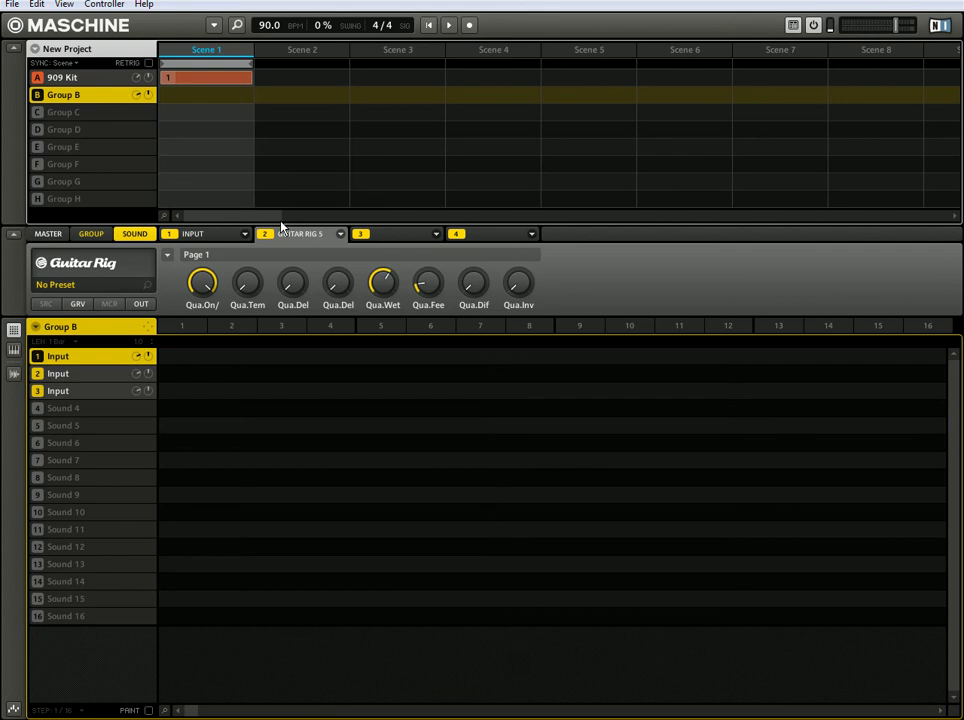
key("space")
Set the first Input sound's main output to B: Input.
left_click(142, 304)
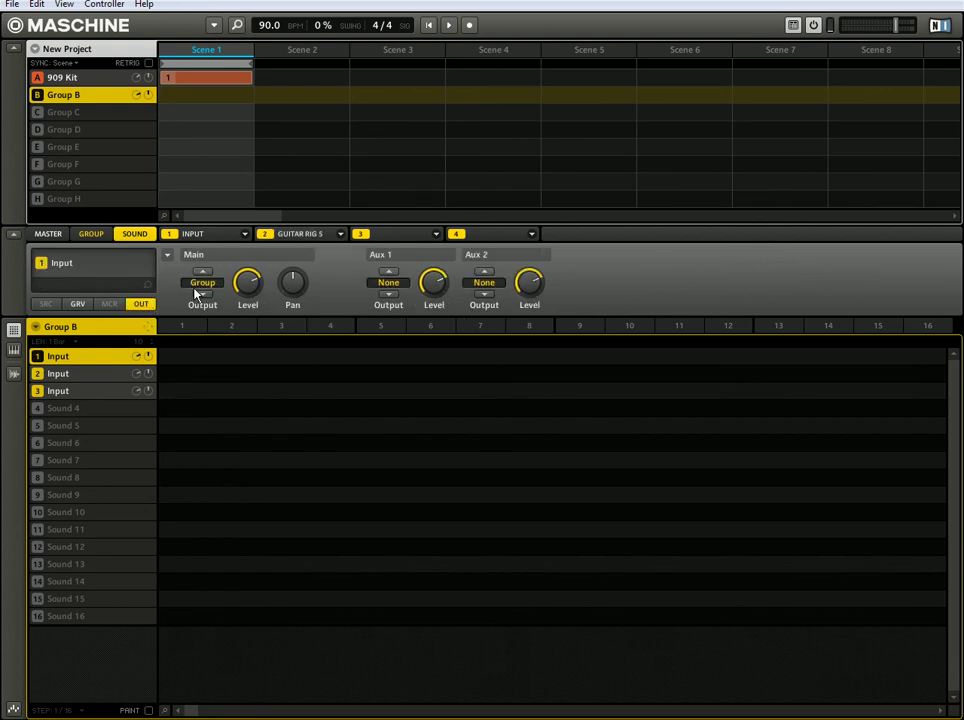
left_click(196, 287)
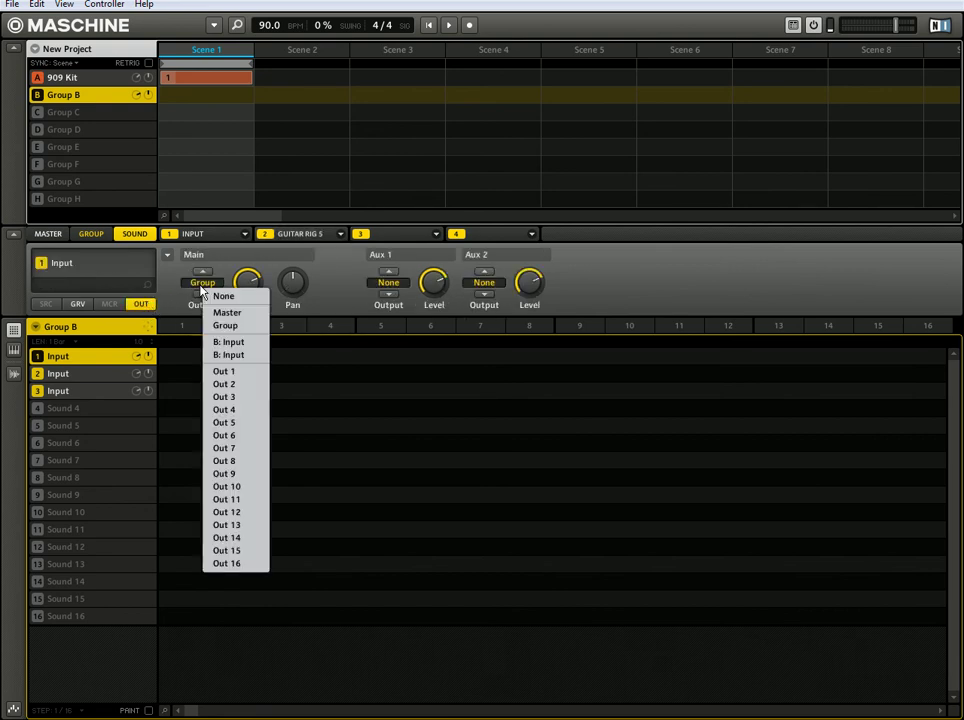
left_click(233, 344)
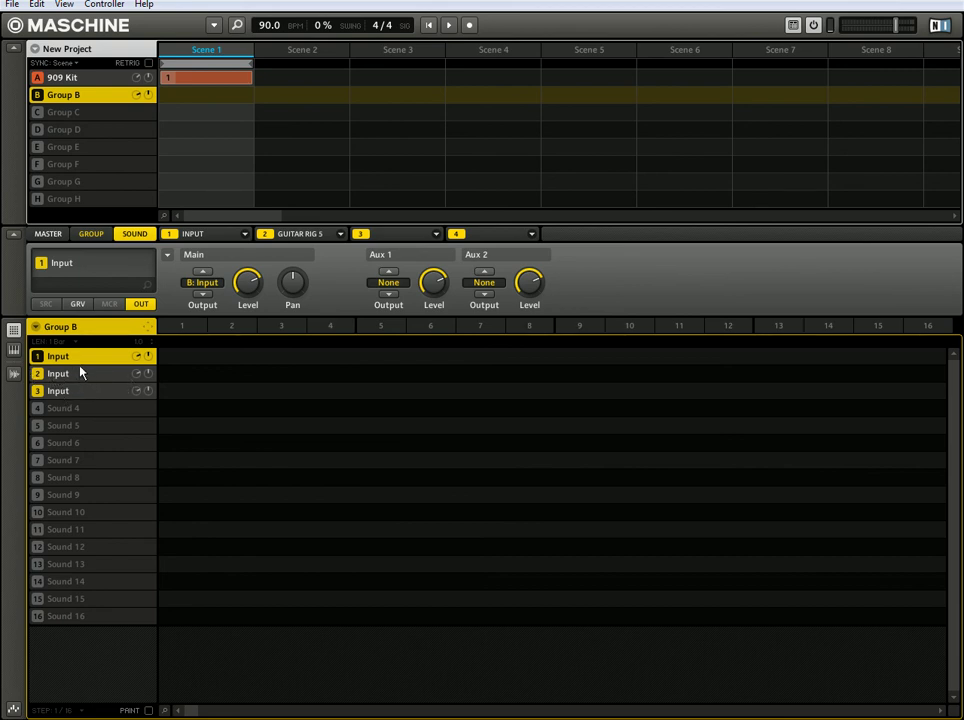
Check the Beat Delay on the second Input sound and play the chain.
left_click(70, 375)
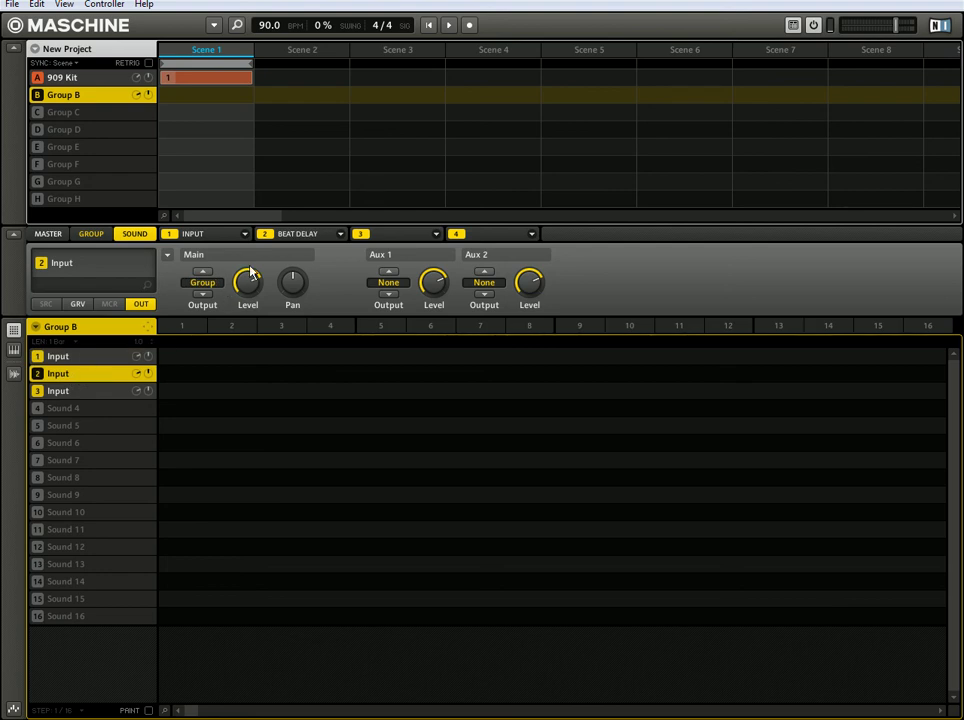
left_click(303, 236)
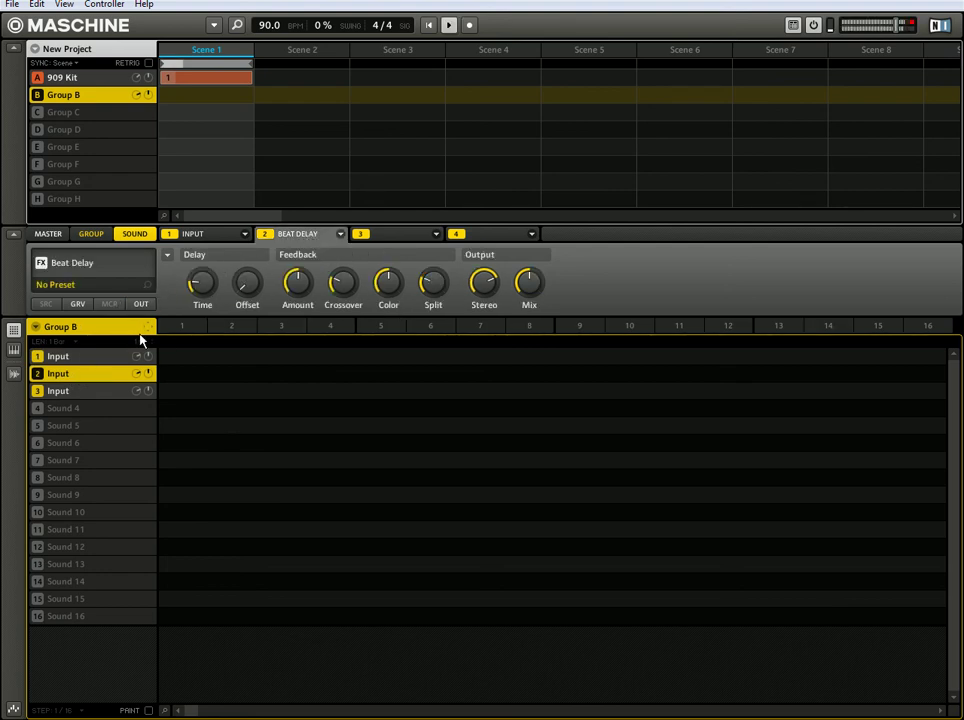
key("space")
left_click(118, 394)
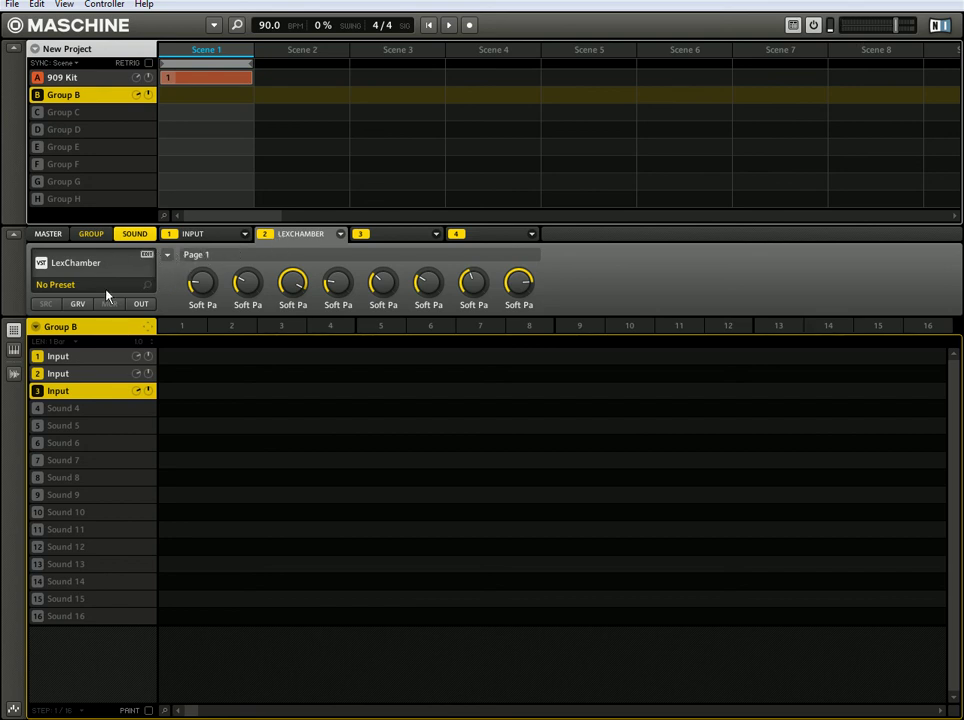
left_click(71, 374)
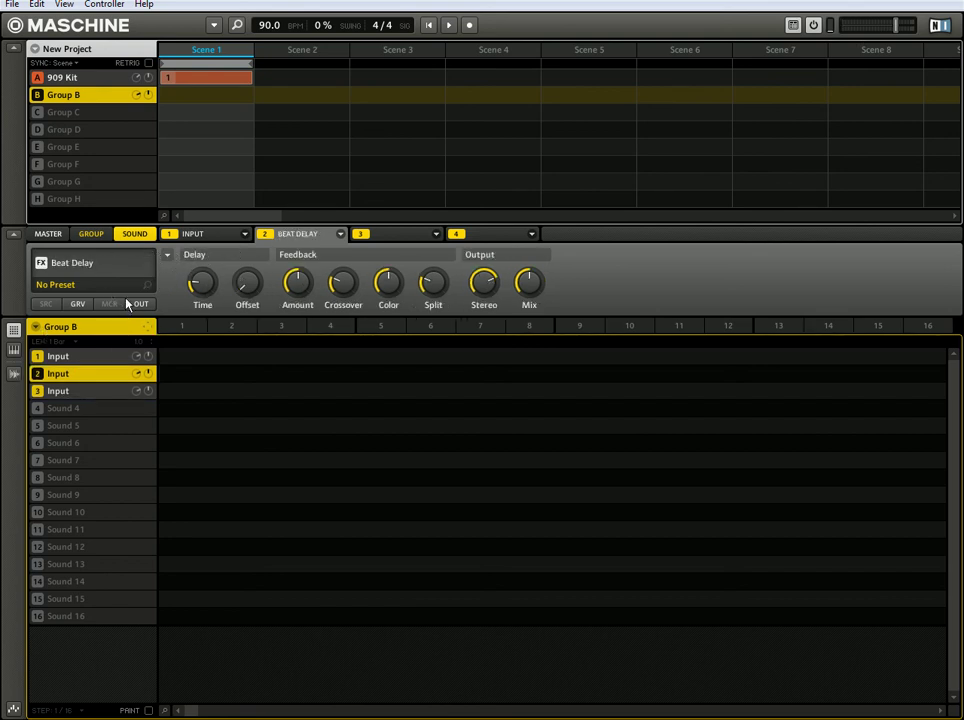
Set the second Input sound's main output to B: Input as well.
left_click(140, 303)
left_click(201, 283)
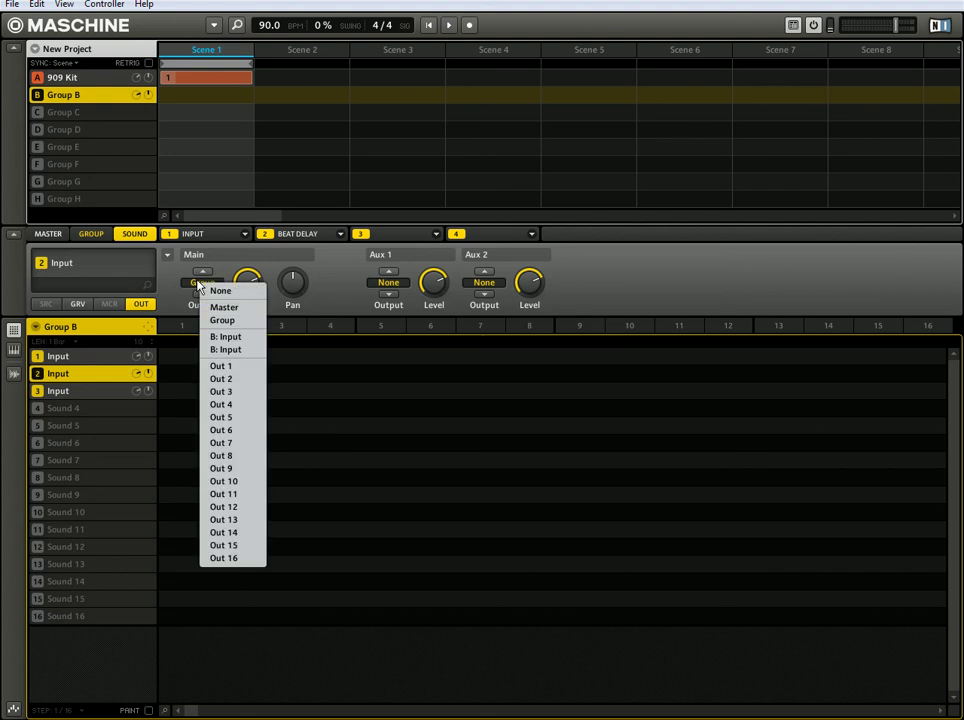
left_click(242, 349)
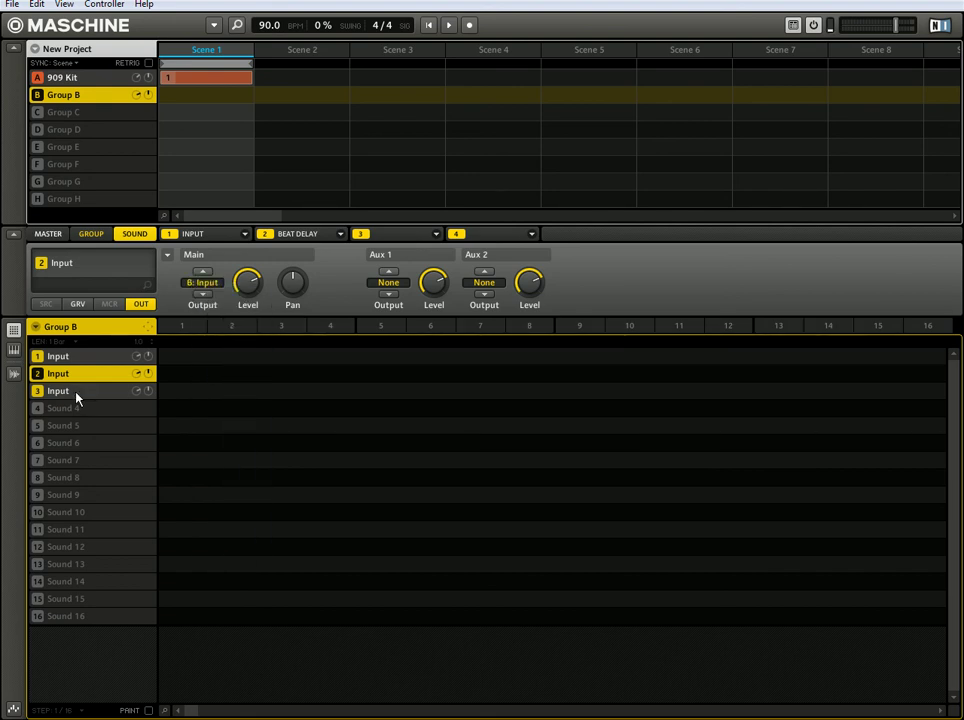
left_click(83, 390)
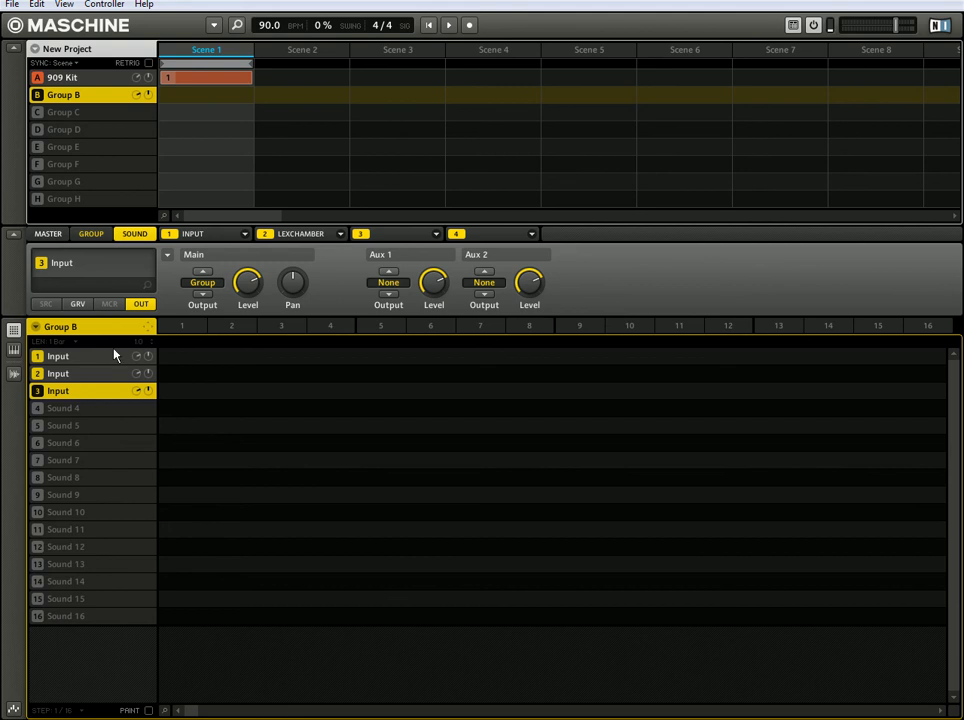
Open the third Input sound's LexChamber plugin window, then close it.
left_click(296, 235)
left_click(148, 255)
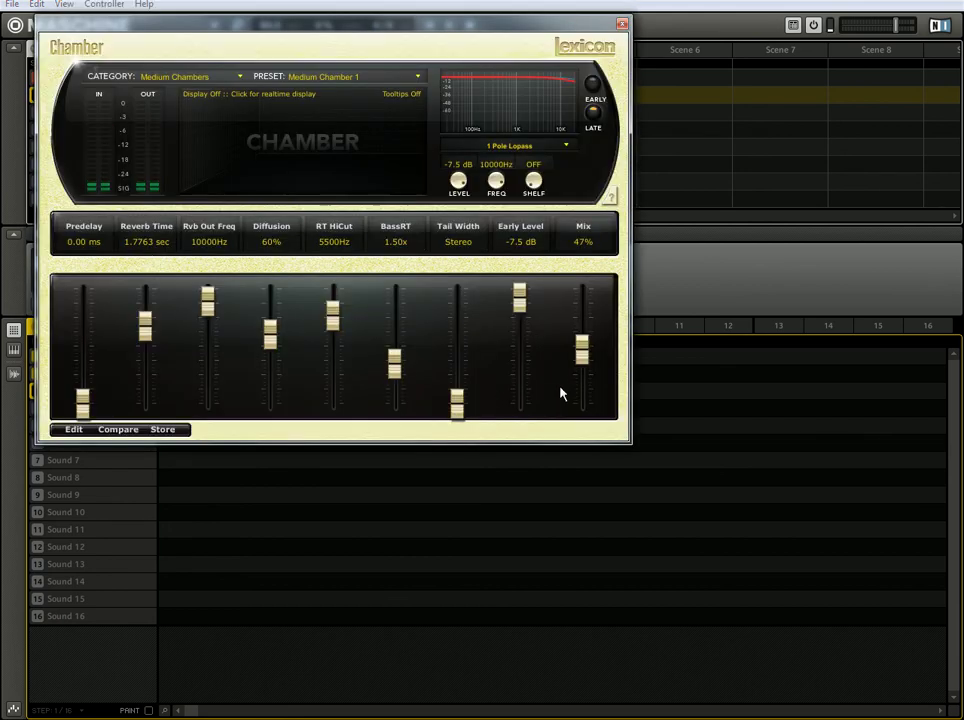
left_click(621, 25)
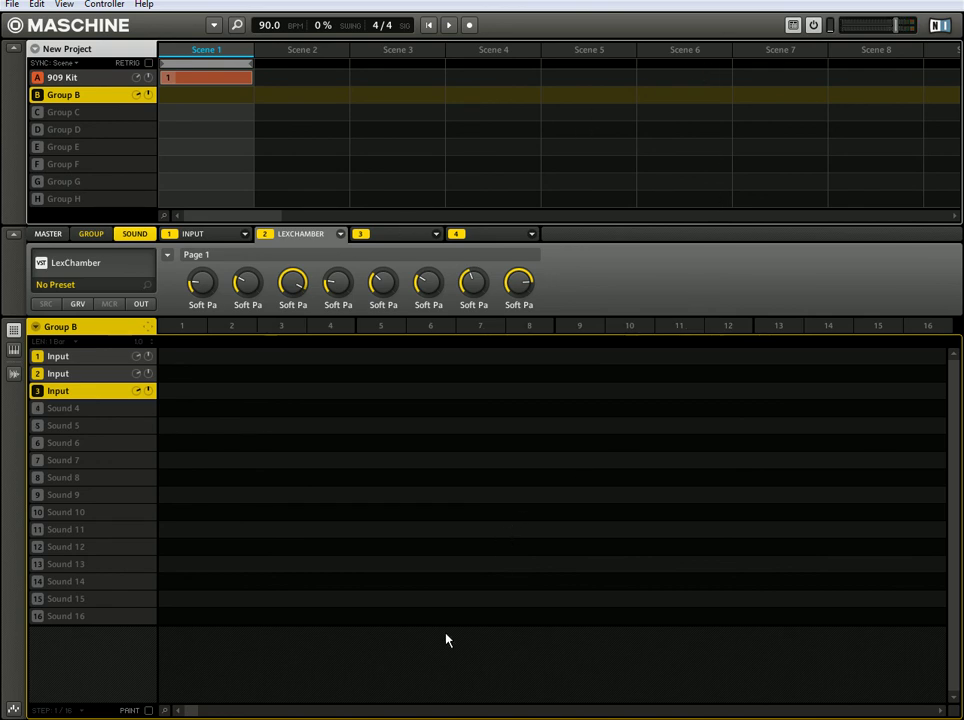
mouse_move(393, 719)
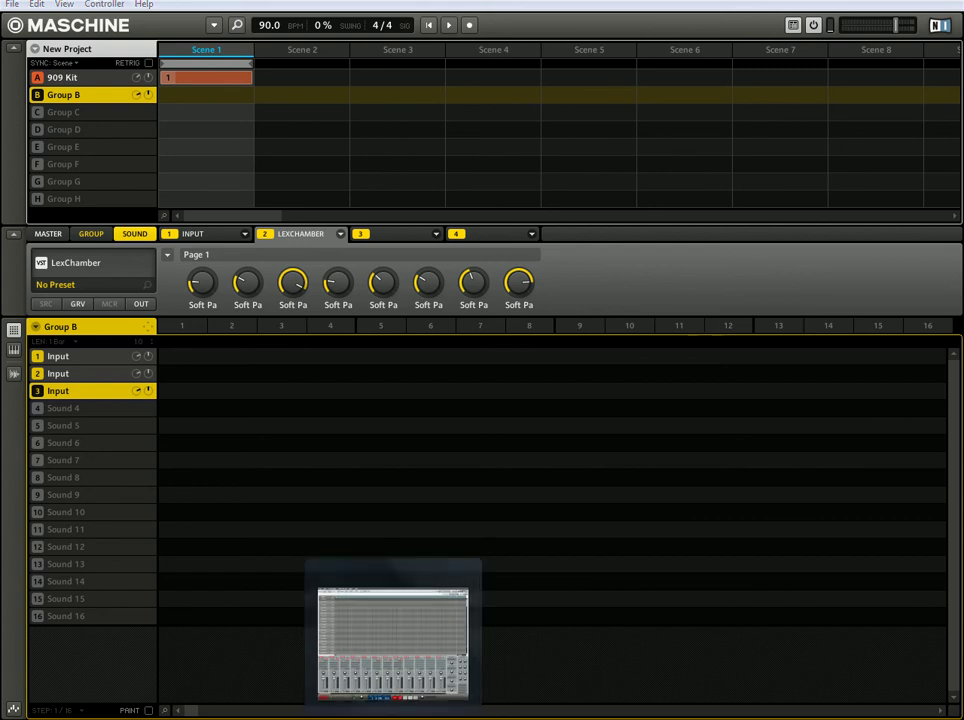
Switch back to the MPC software's Track Mixer.
left_click(393, 640)
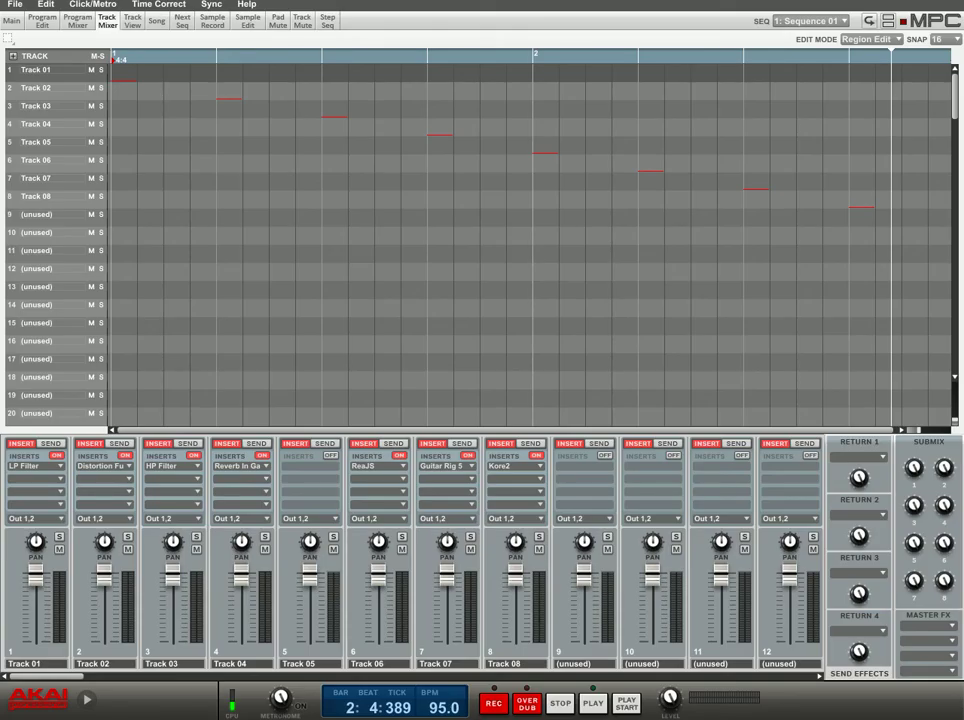